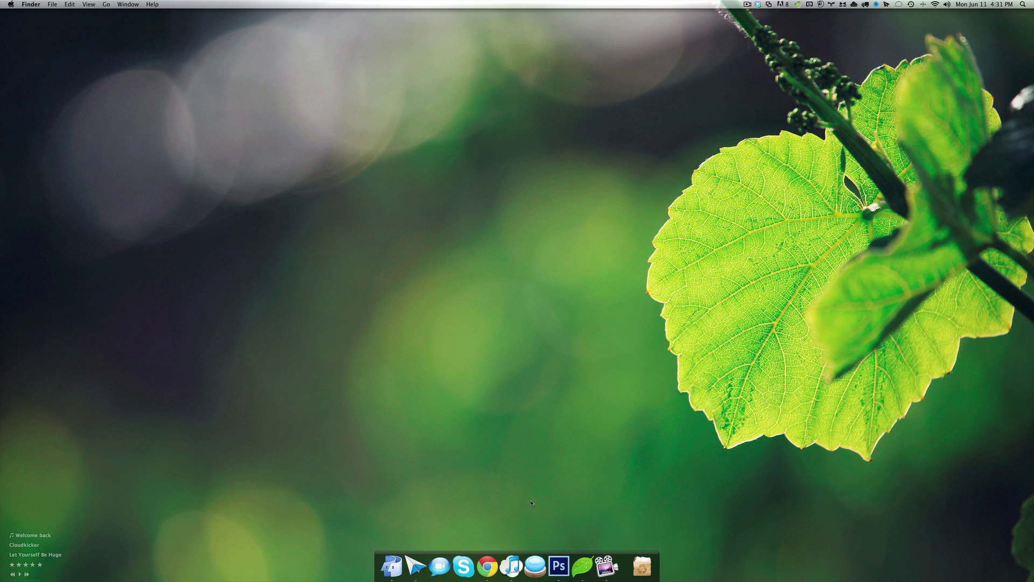
- Bring up the button document, inspect Layer 0, Default and Active layers, then collapse CSS Hat
click(558, 566)
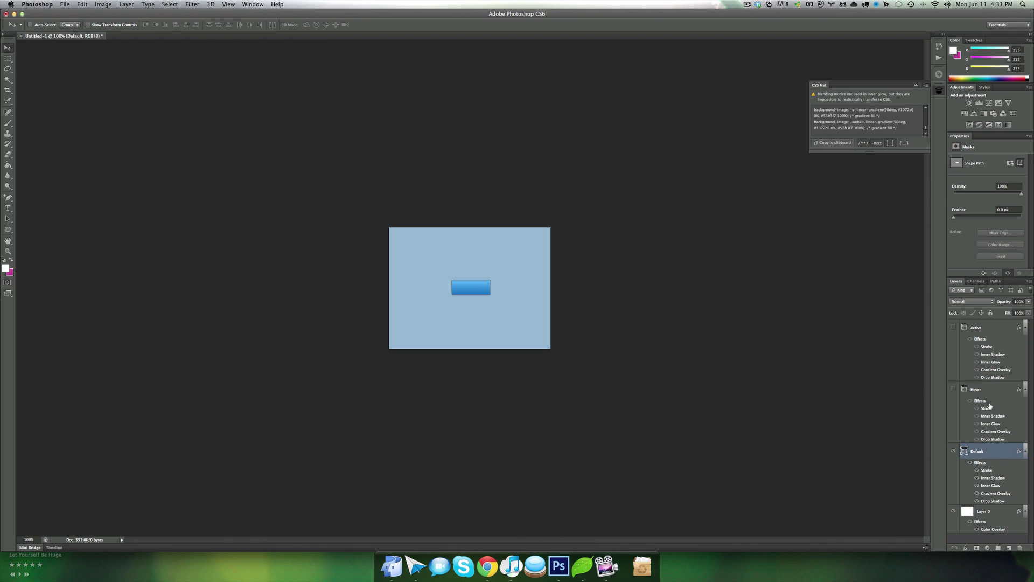
click(994, 512)
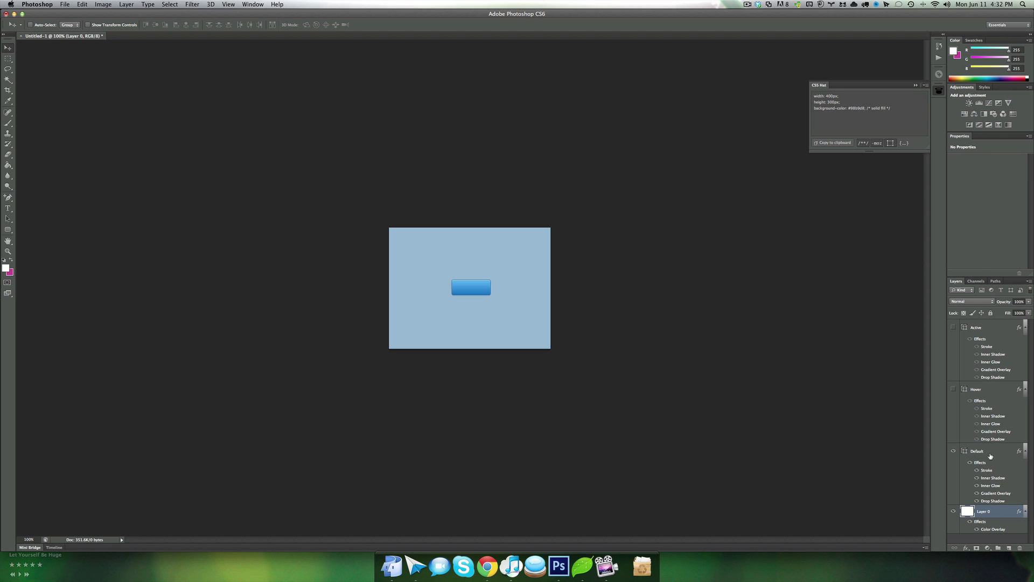
click(990, 454)
click(954, 389)
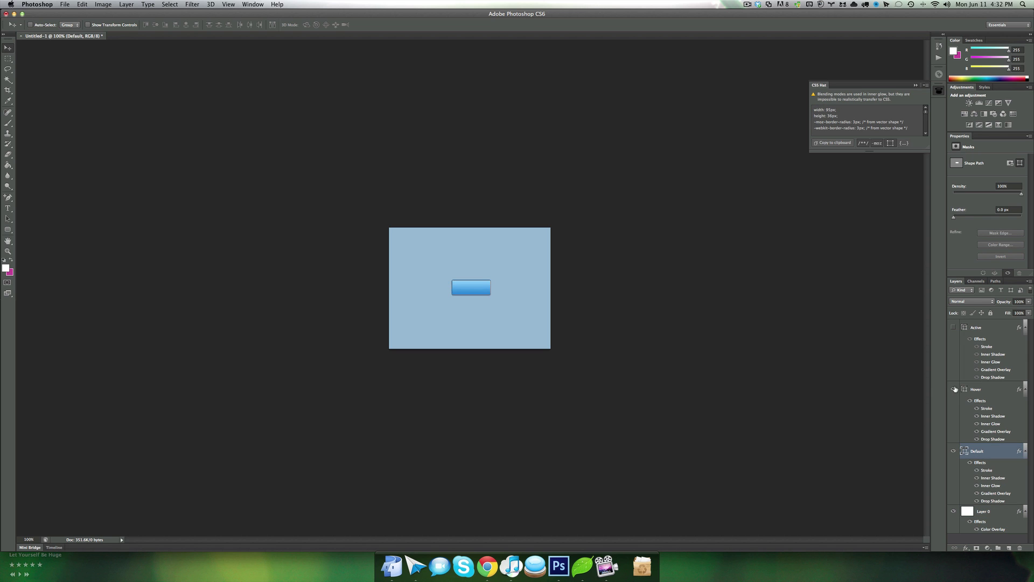
click(955, 327)
key(alt+bracketleft)
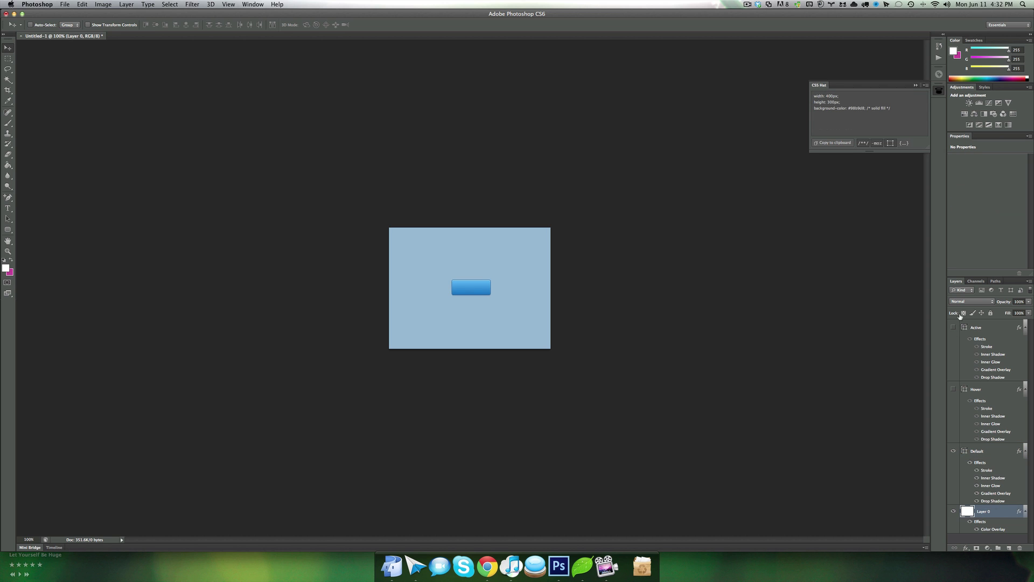
click(939, 90)
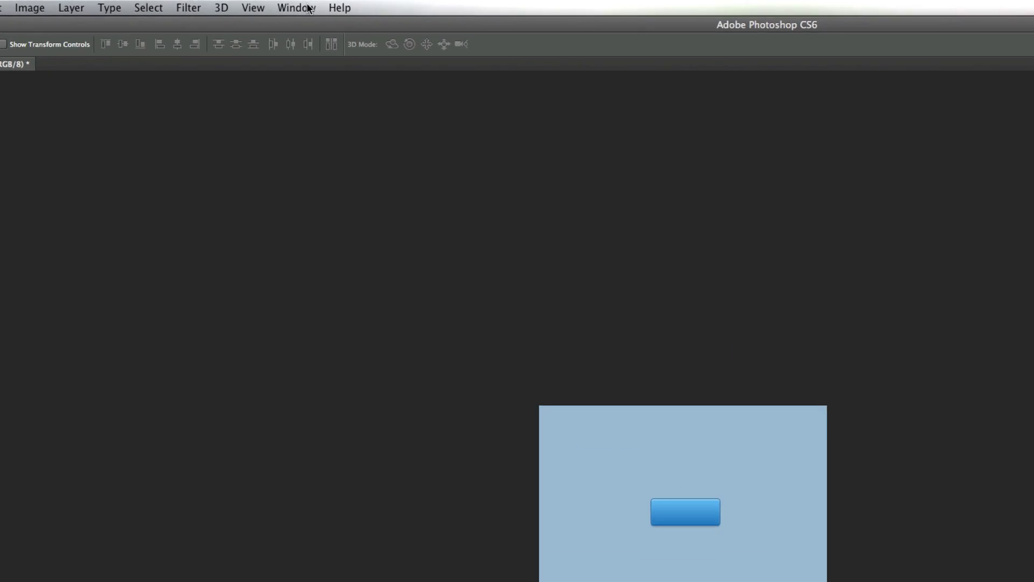
- Reopen CSS Hat from Window > Extensions, collapse it, and select the Default button layer
click(253, 4)
mouse_move(373, 101)
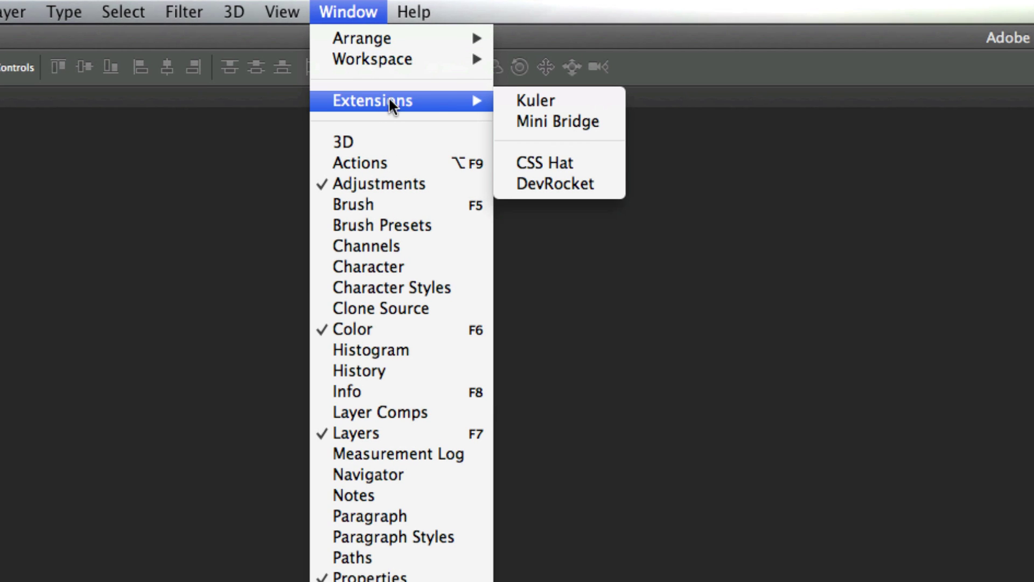
click(554, 159)
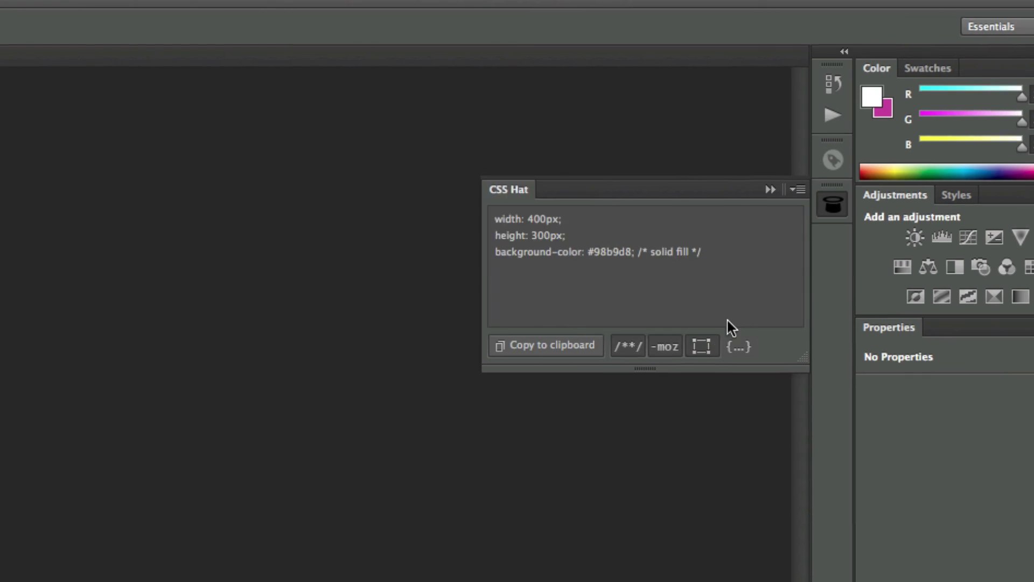
click(712, 187)
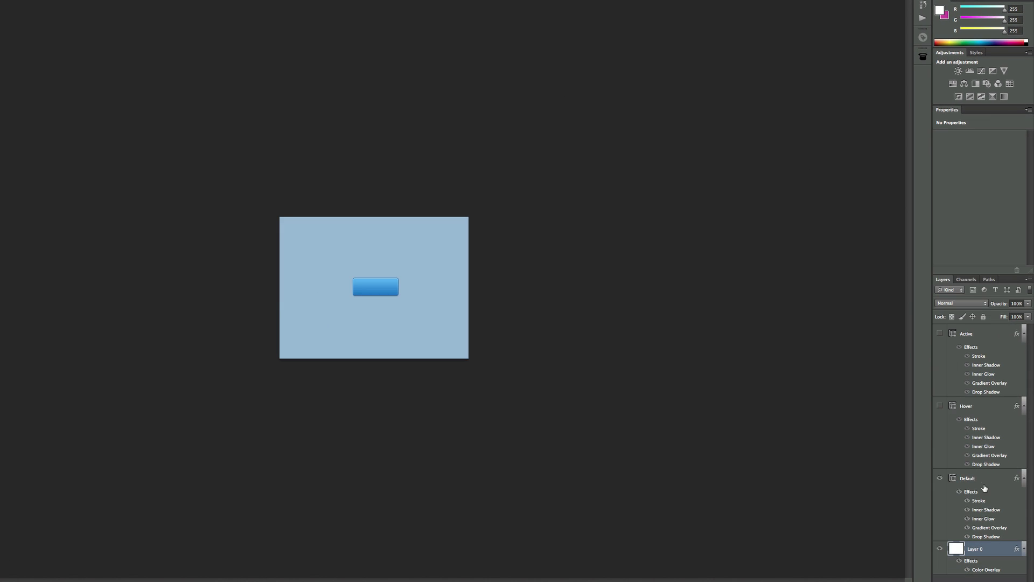
click(984, 481)
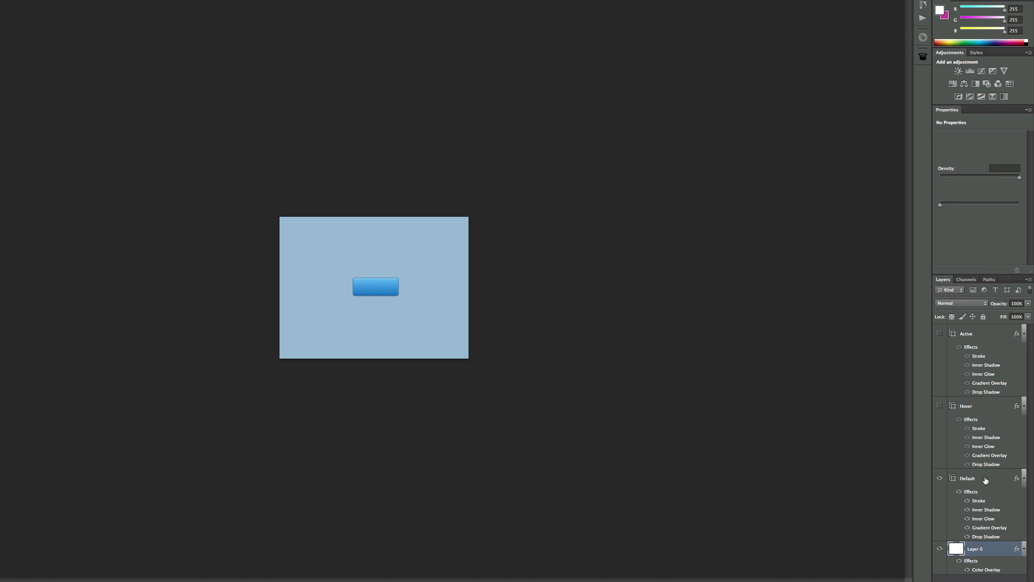
- Expand CSS Hat's Default button code and copy it to the clipboard
click(924, 57)
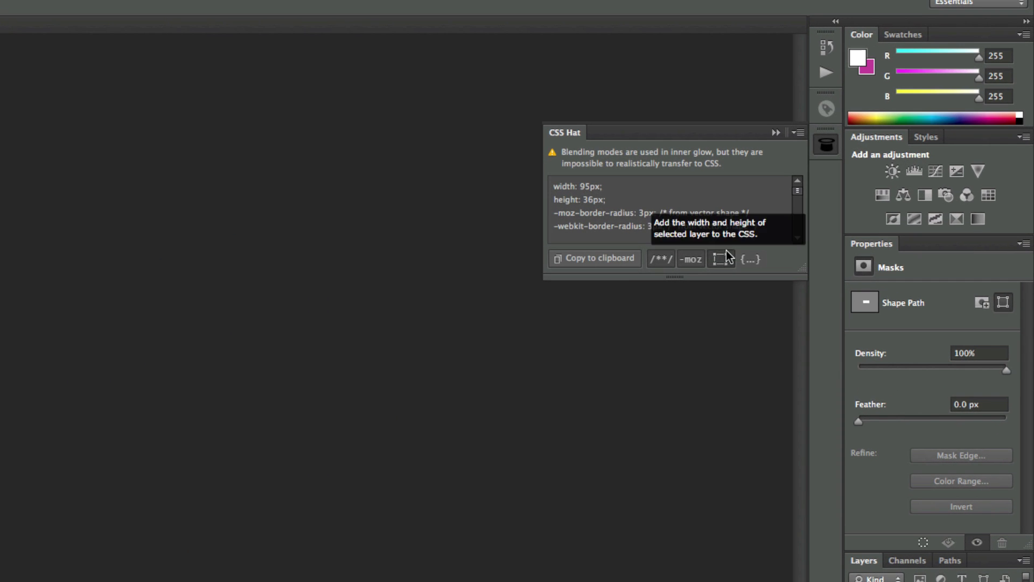
scroll(666, 232, down, 3)
scroll(667, 233, down, 3)
scroll(667, 232, up, 3)
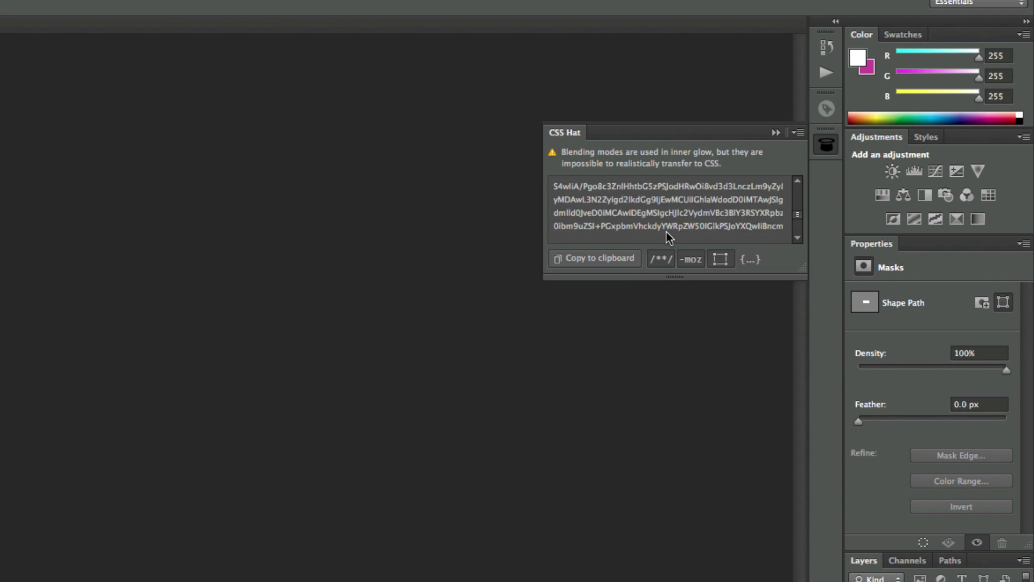
scroll(666, 232, up, 3)
scroll(666, 232, down, 5)
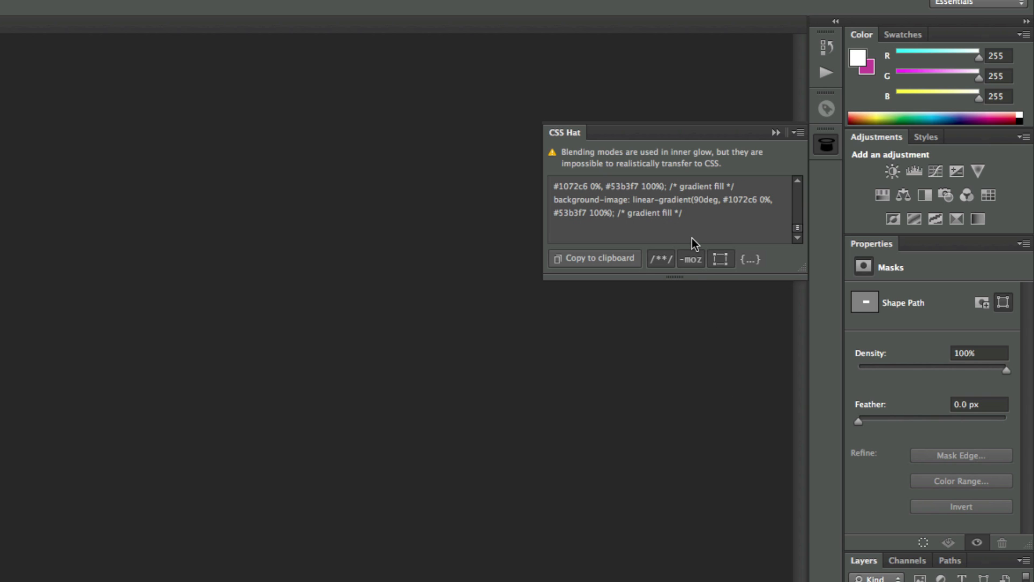
scroll(690, 232, up, 2)
scroll(690, 233, up, 3)
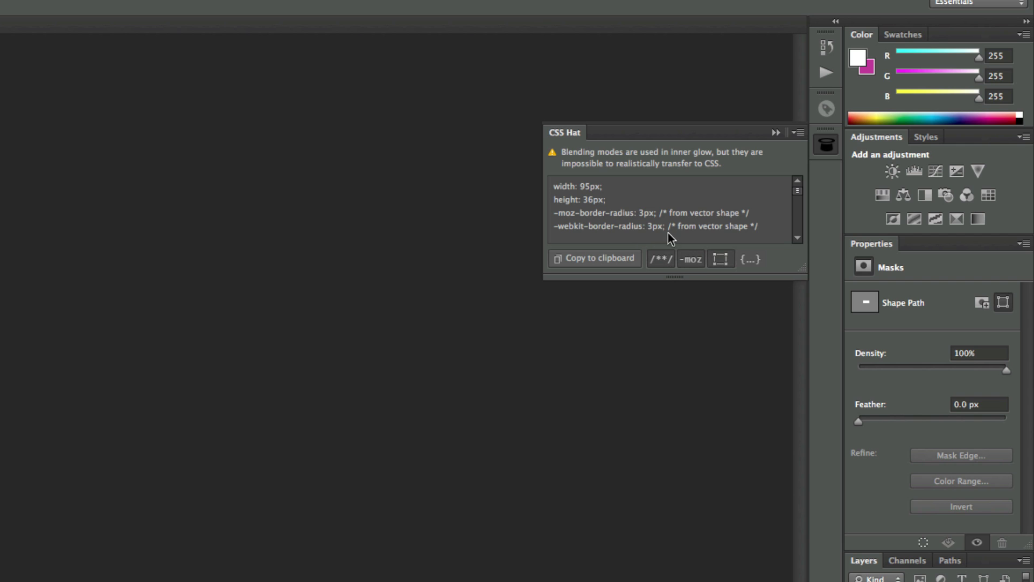
scroll(618, 224, down, 5)
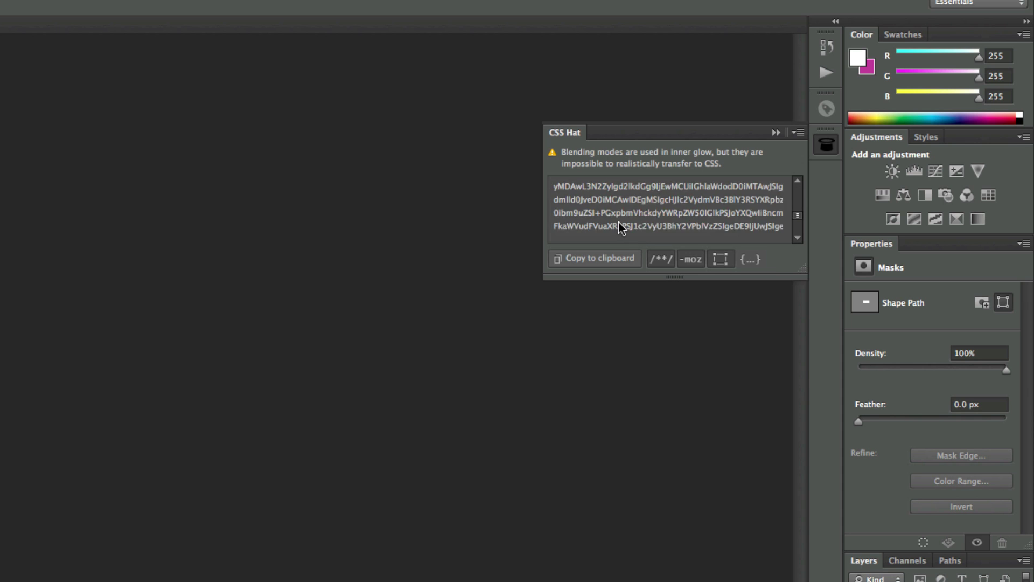
scroll(619, 224, up, 5)
click(618, 257)
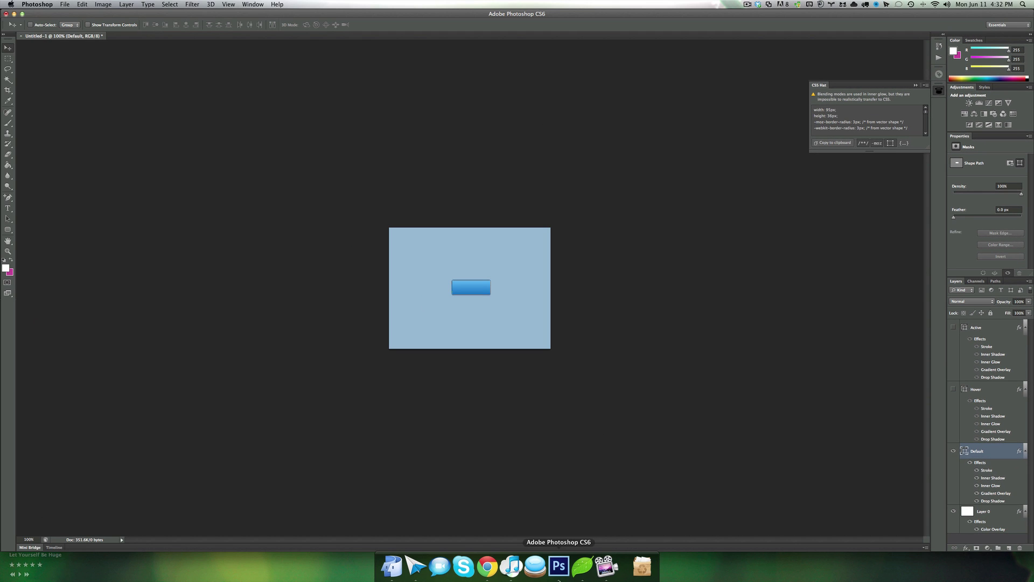
- Hide Photoshop from its dock menu and switch to Coda's style.css
right_click(558, 565)
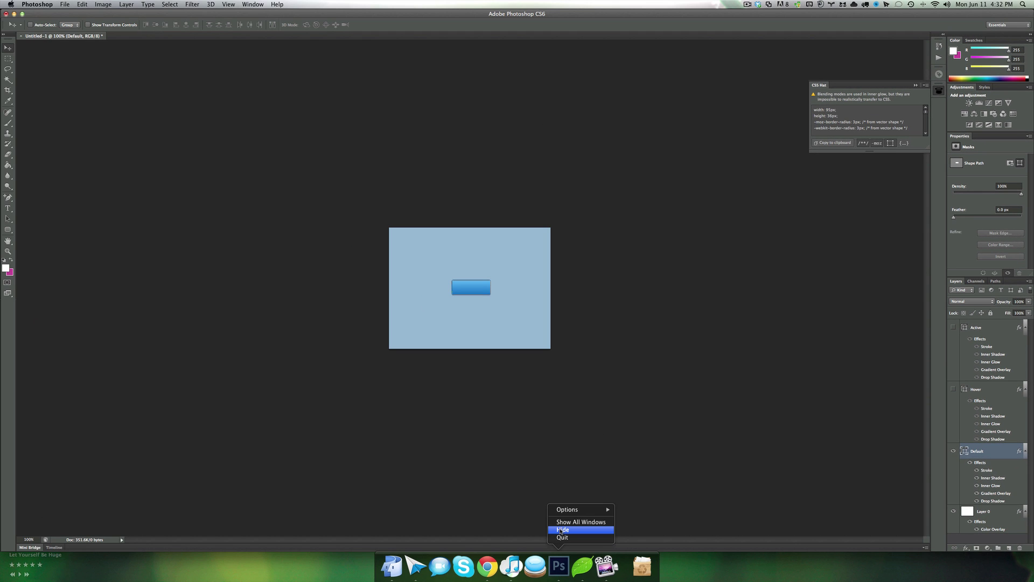
click(569, 534)
click(582, 566)
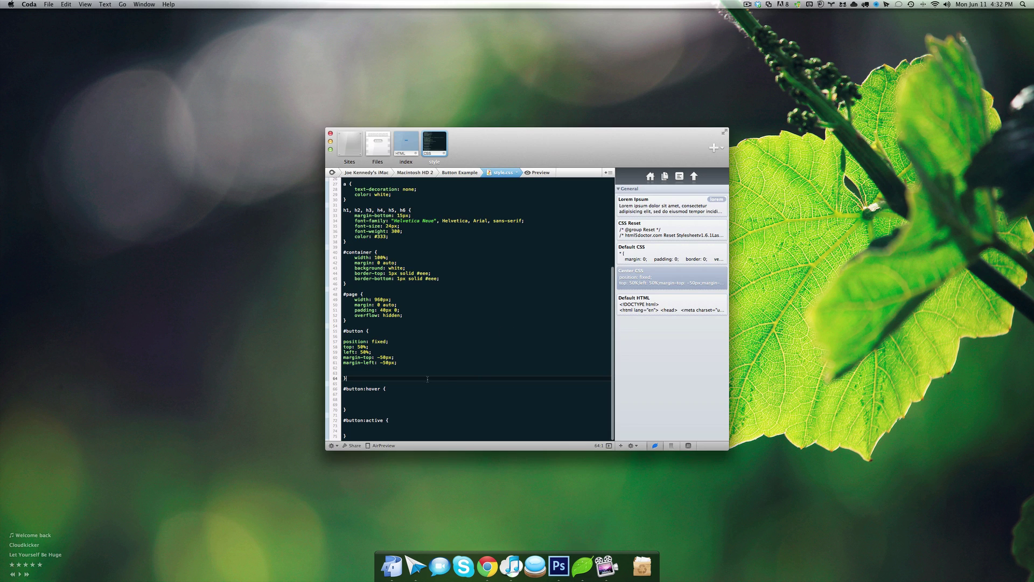
- Paste the Default button CSS on an indented line inside the #button rule
click(392, 369)
drag(371, 367, 347, 331)
click(371, 372)
key(Tab)
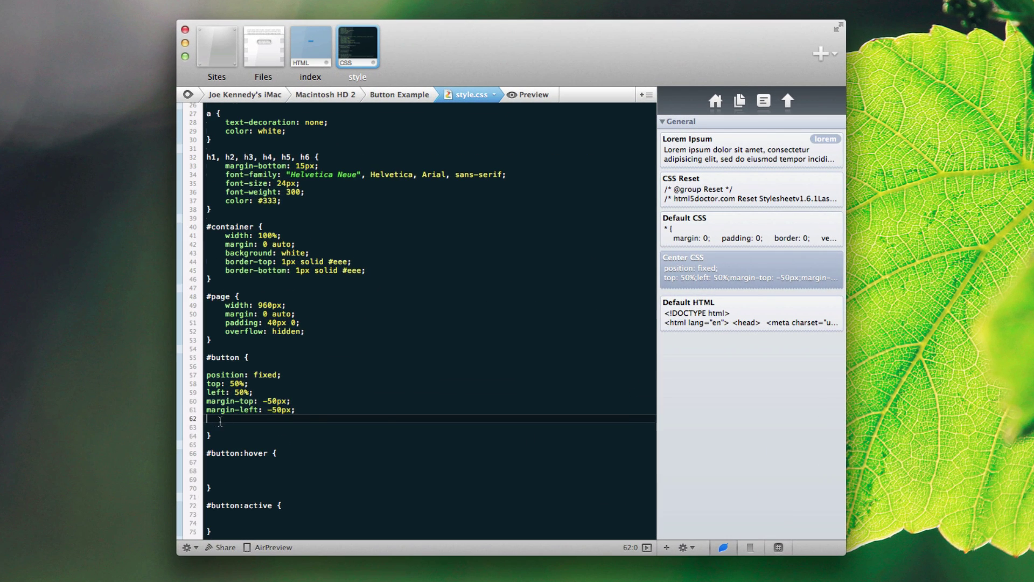
key(super+v)
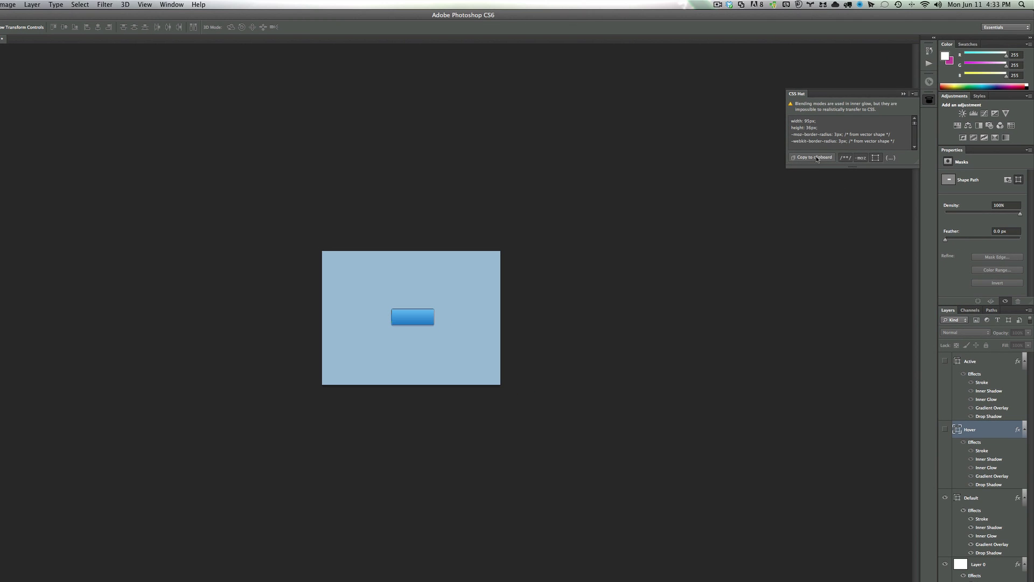
- Copy the Hover layer's CSS and paste it into #button:hover
click(823, 158)
key(super+Tab)
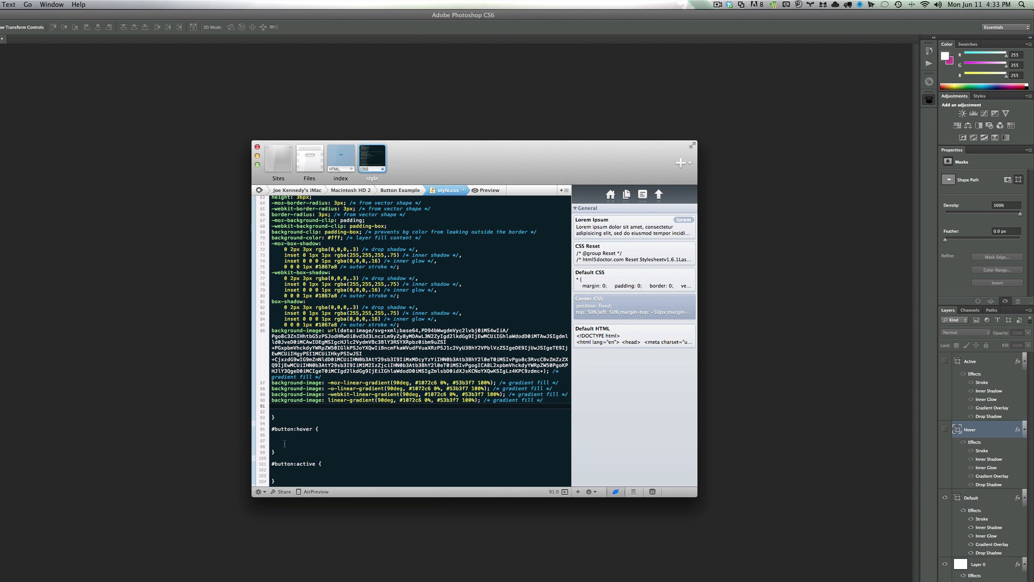
key(super+v)
key(super+Tab)
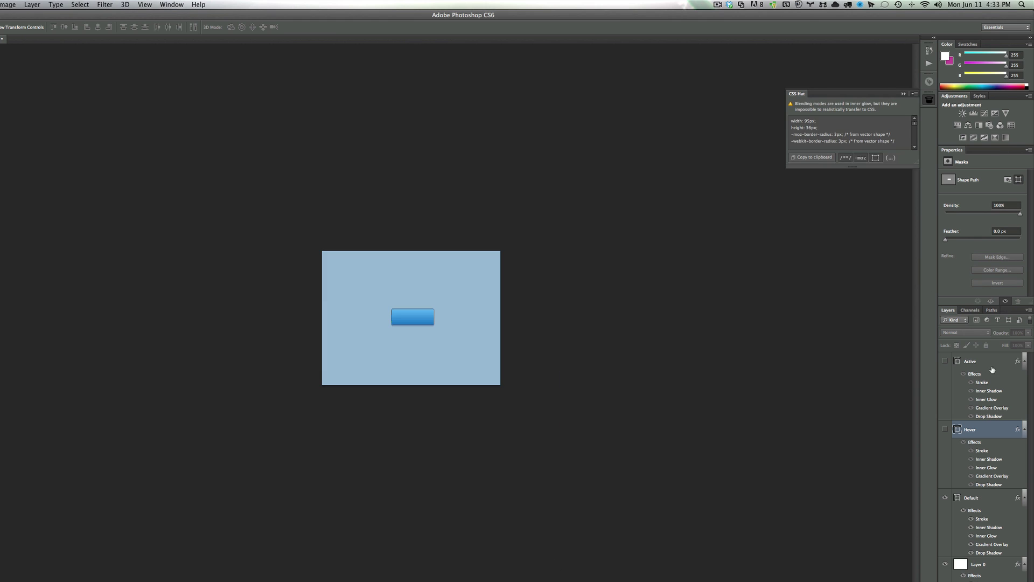
- Select the Active layer, copy its CSS and paste it into #button:active
click(992, 361)
click(823, 158)
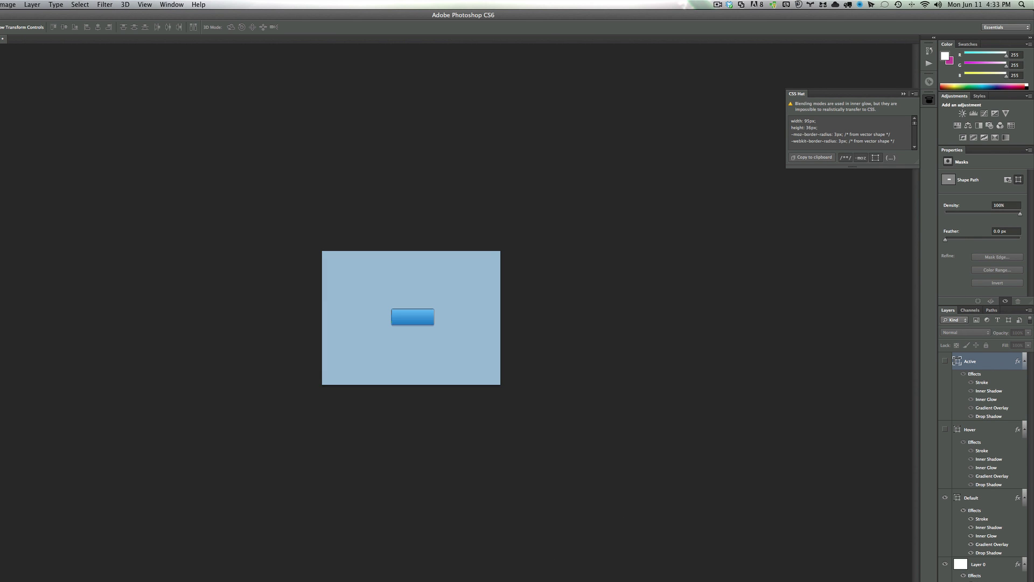
right_click(534, 578)
key(super+Tab)
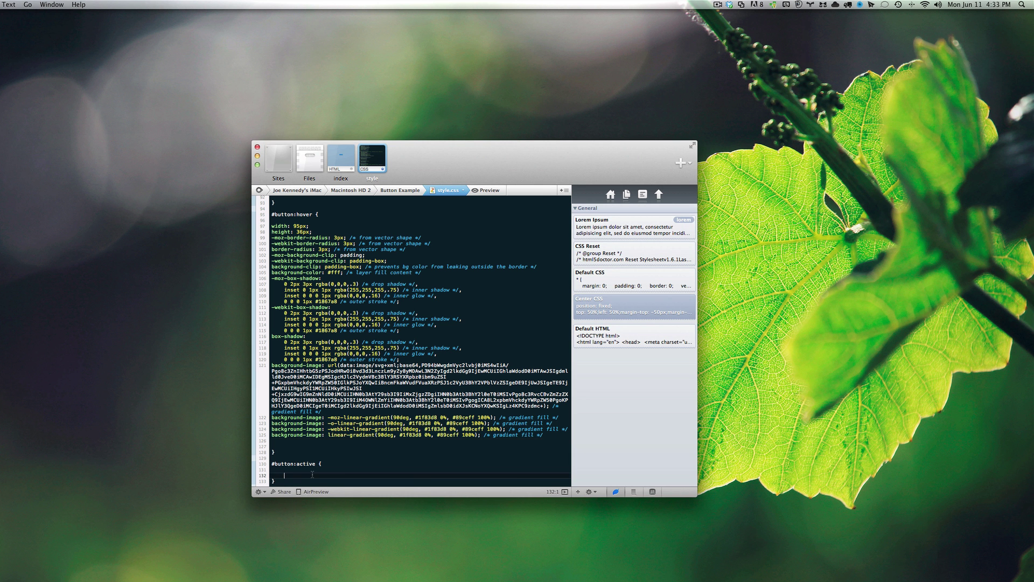
key(super+v)
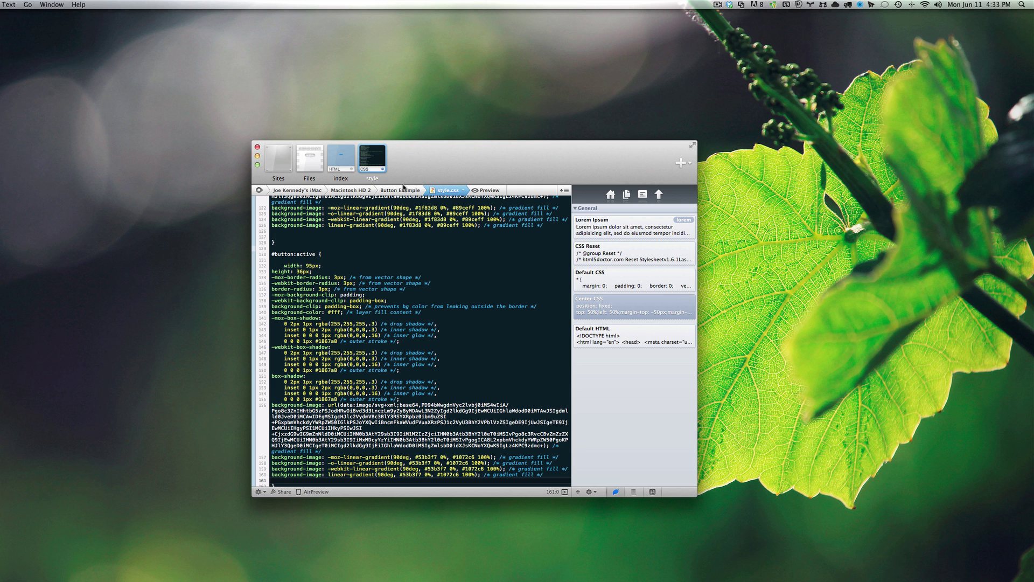
- Open index.html in Coda to preview the blue button on the light blue background
click(343, 168)
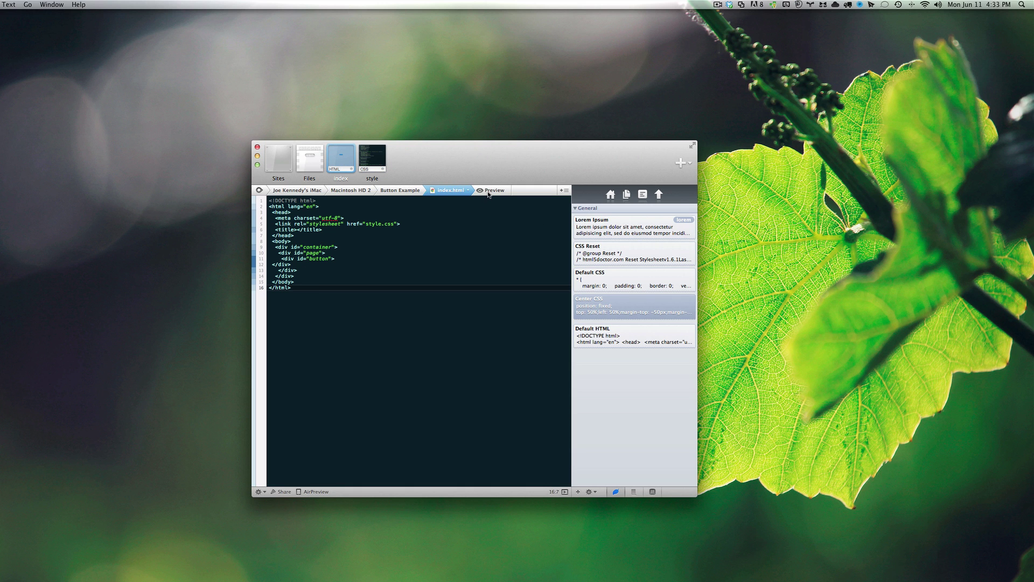